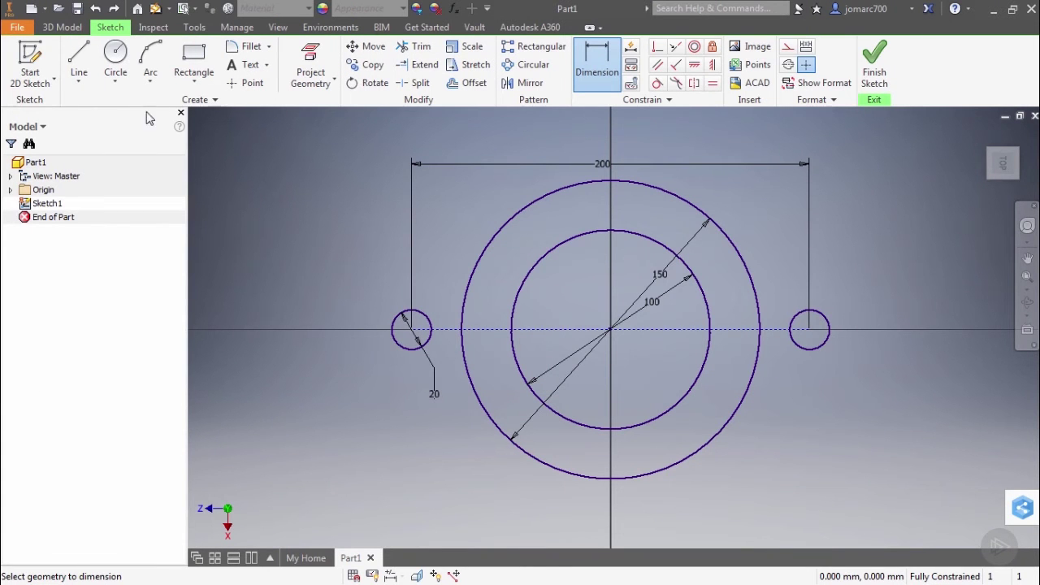
Draw a three-point arc around the left side of the 20 mm left hole, from top to bottom.
click(154, 84)
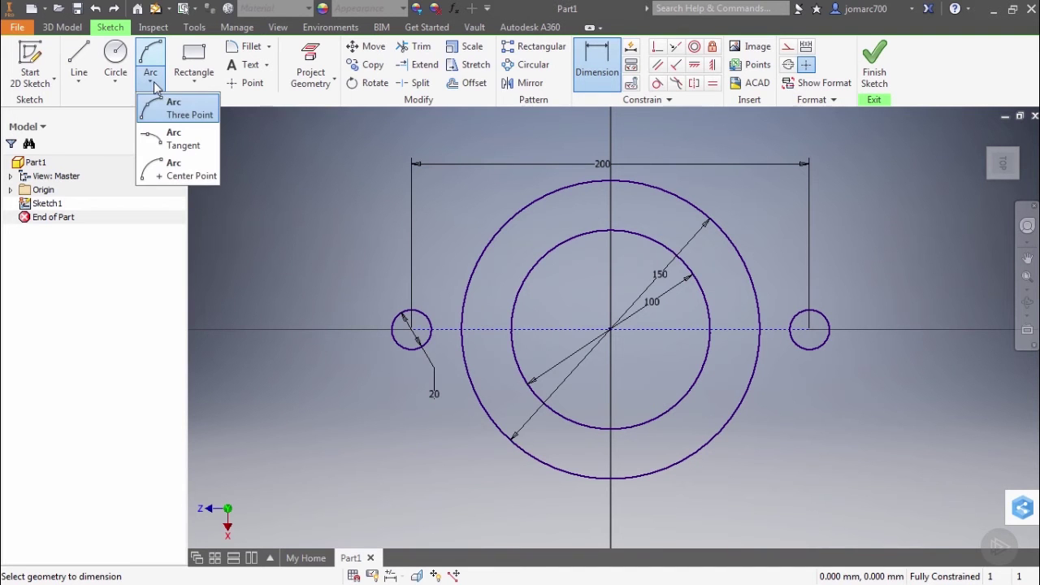
click(187, 115)
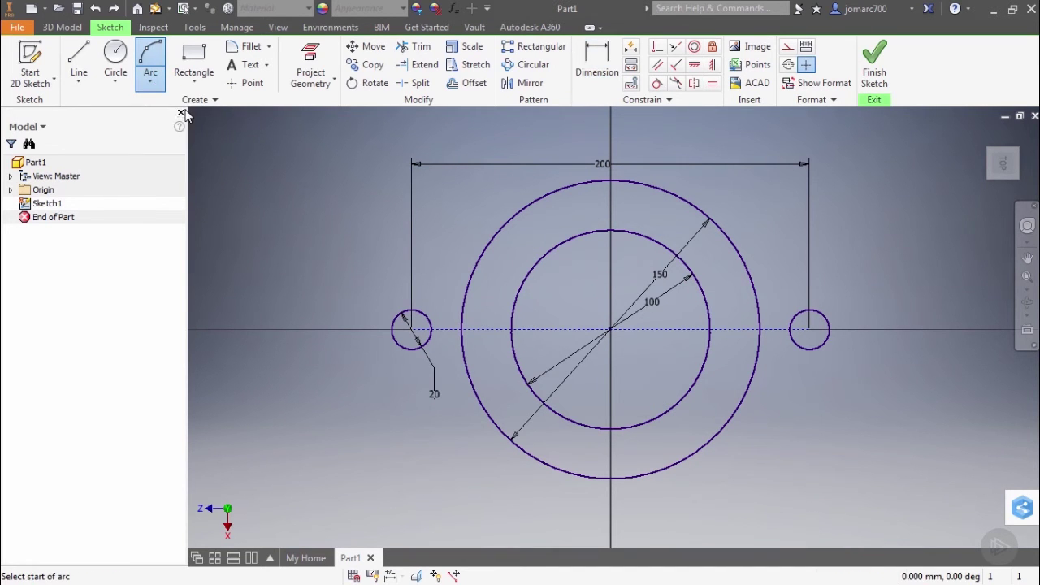
click(411, 263)
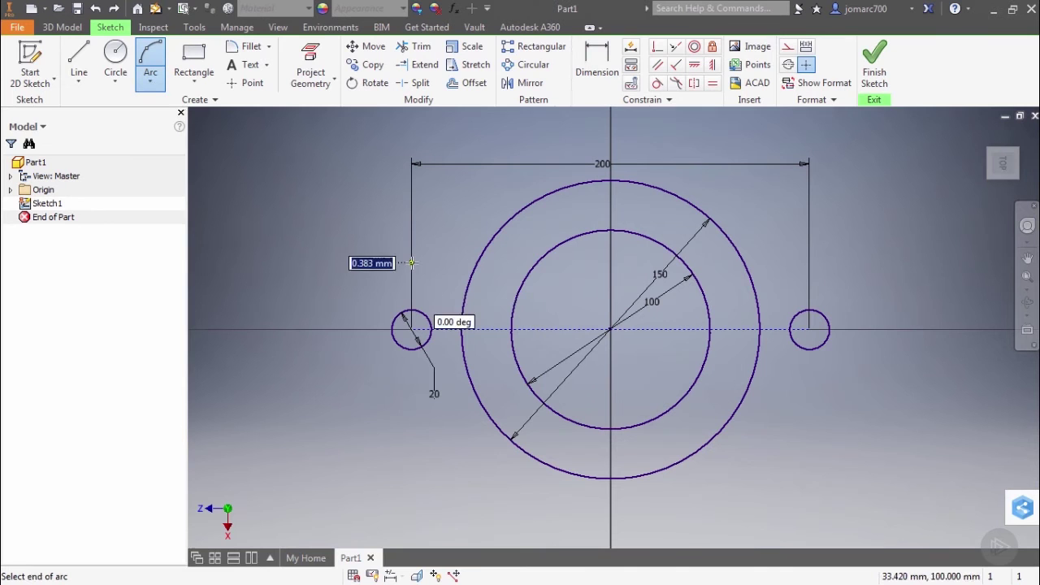
click(412, 396)
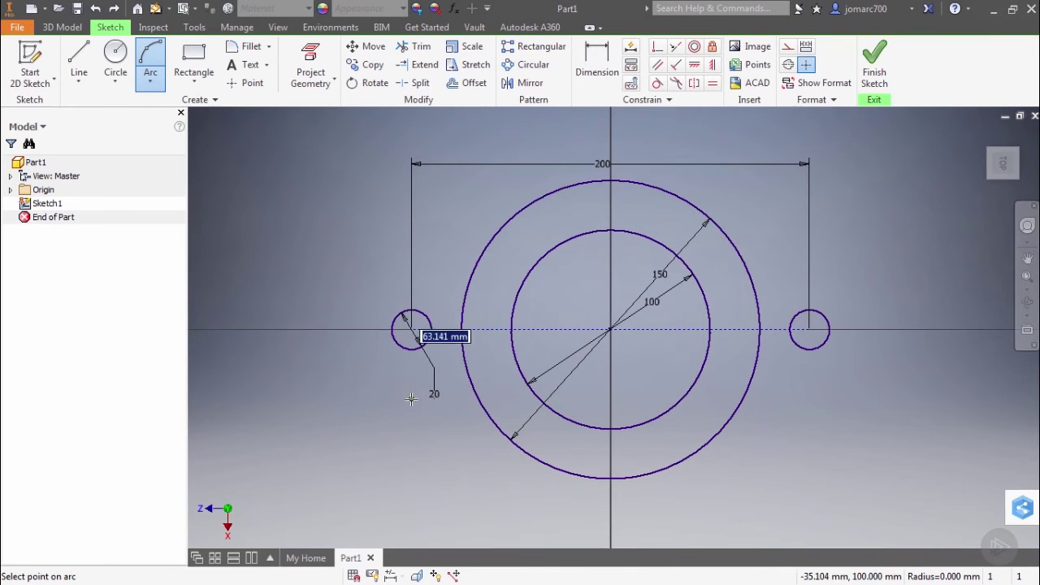
click(359, 327)
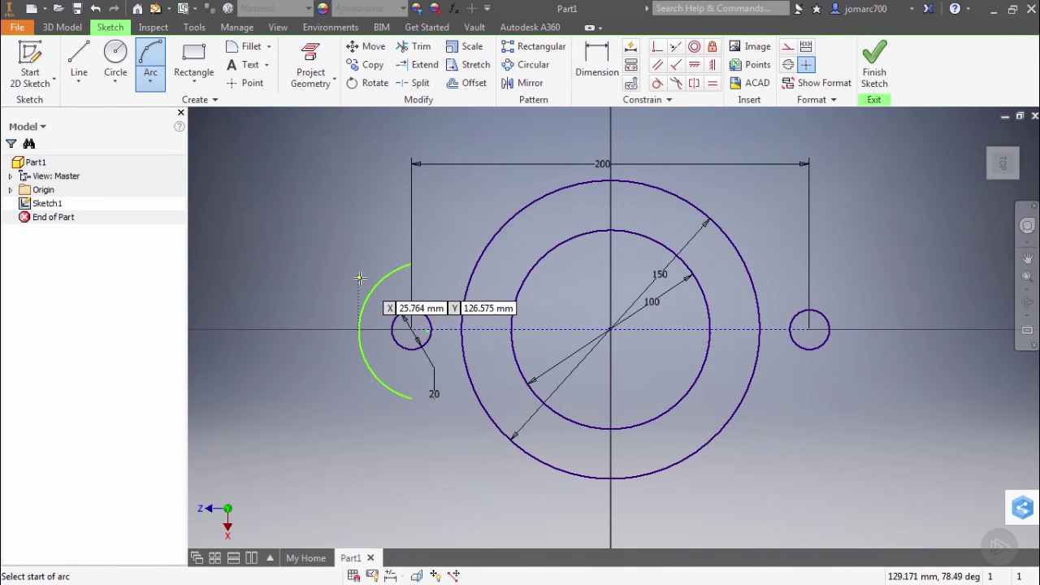
key(Escape)
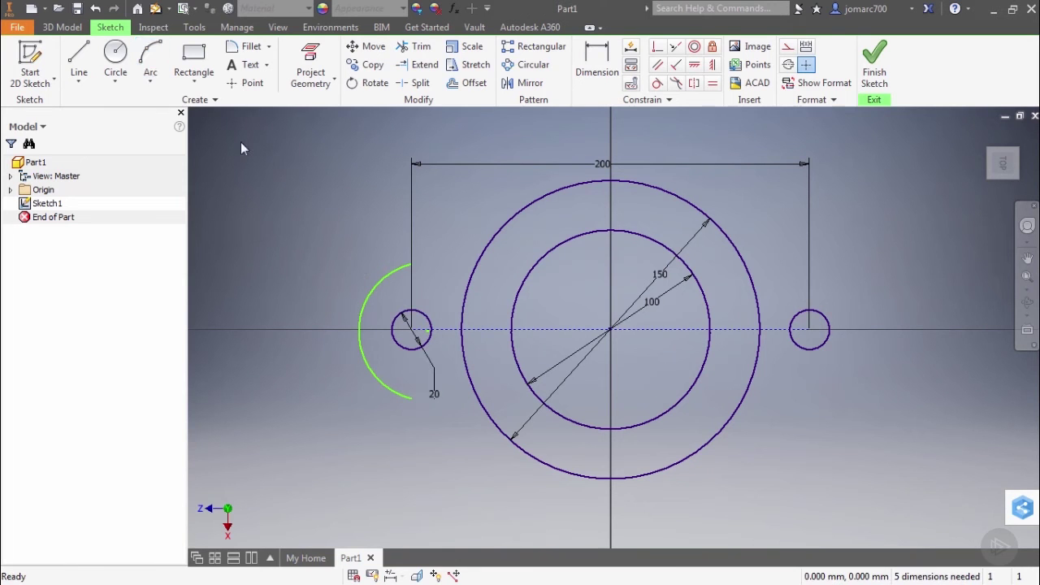
Draw a center-point arc on the right hole's centre, sweeping around its right side from top to bottom.
click(154, 85)
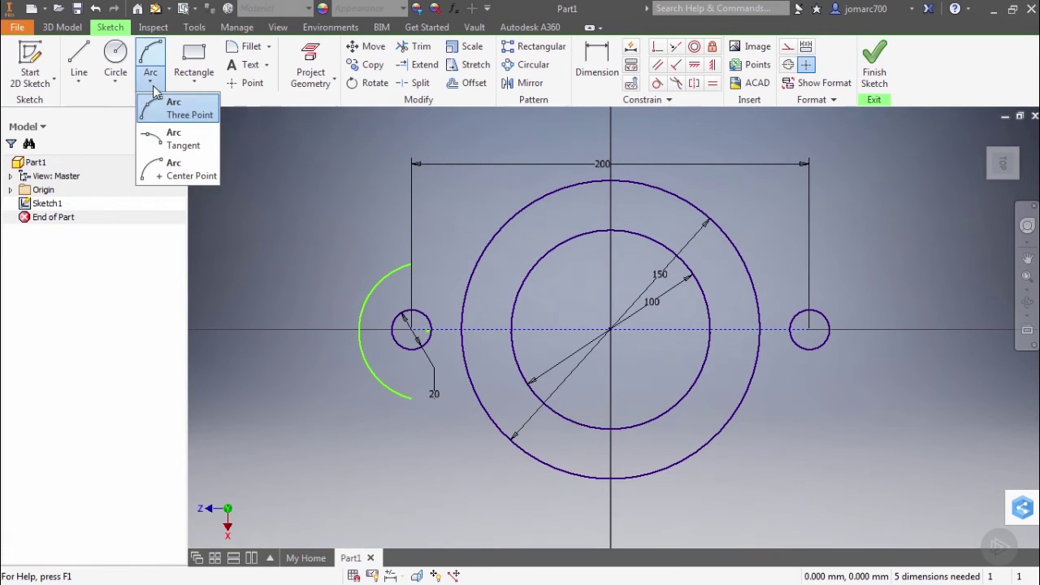
click(179, 175)
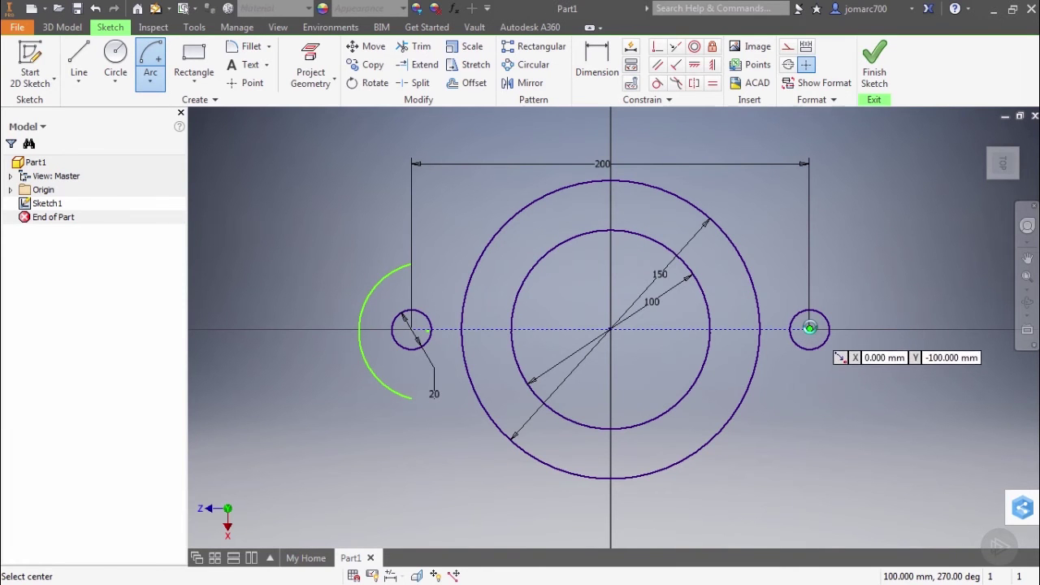
click(811, 329)
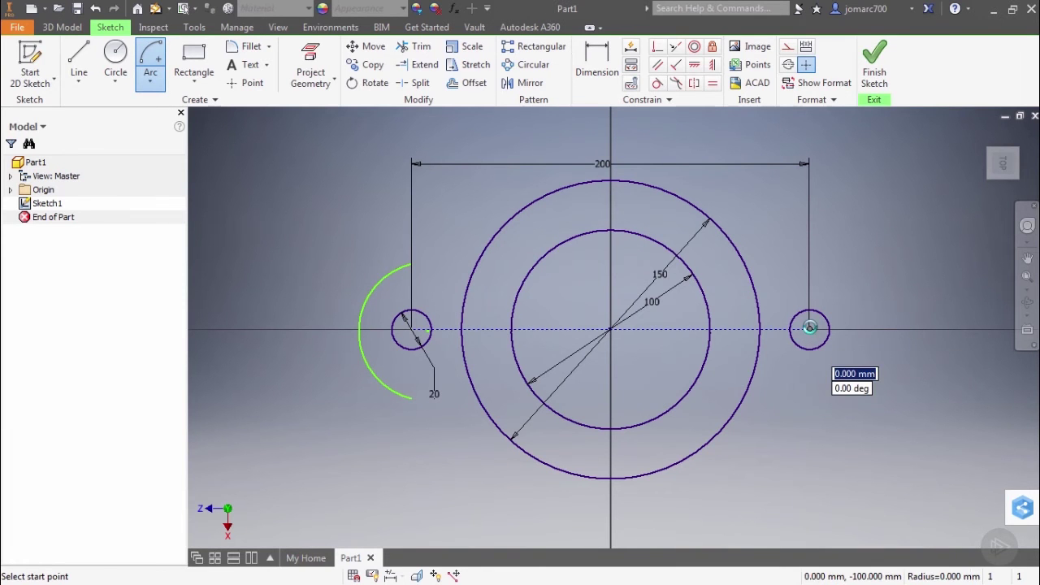
click(809, 263)
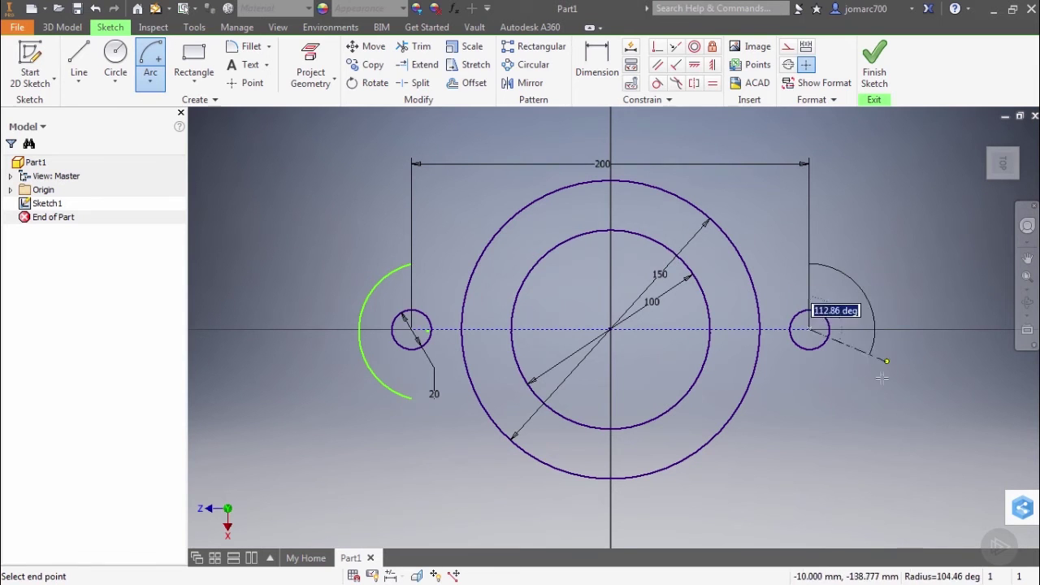
click(813, 400)
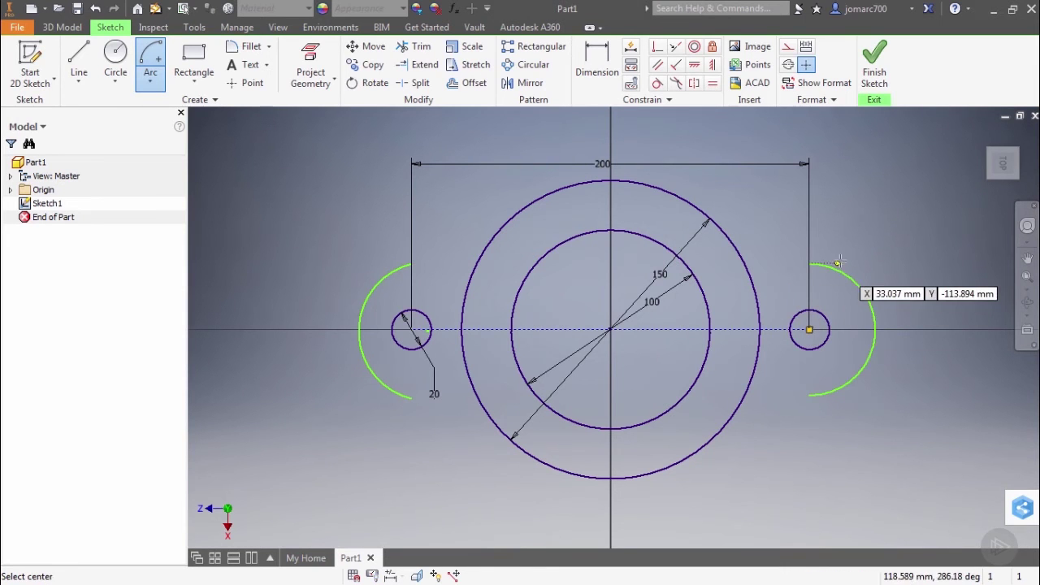
key(Escape)
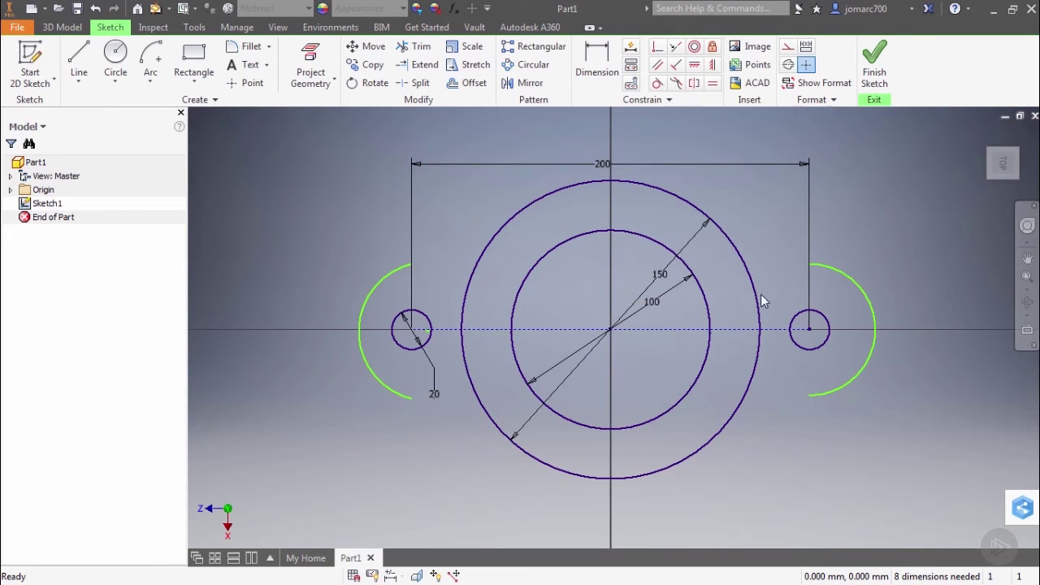
Dimension the left arc's radius as 30 mm.
click(599, 72)
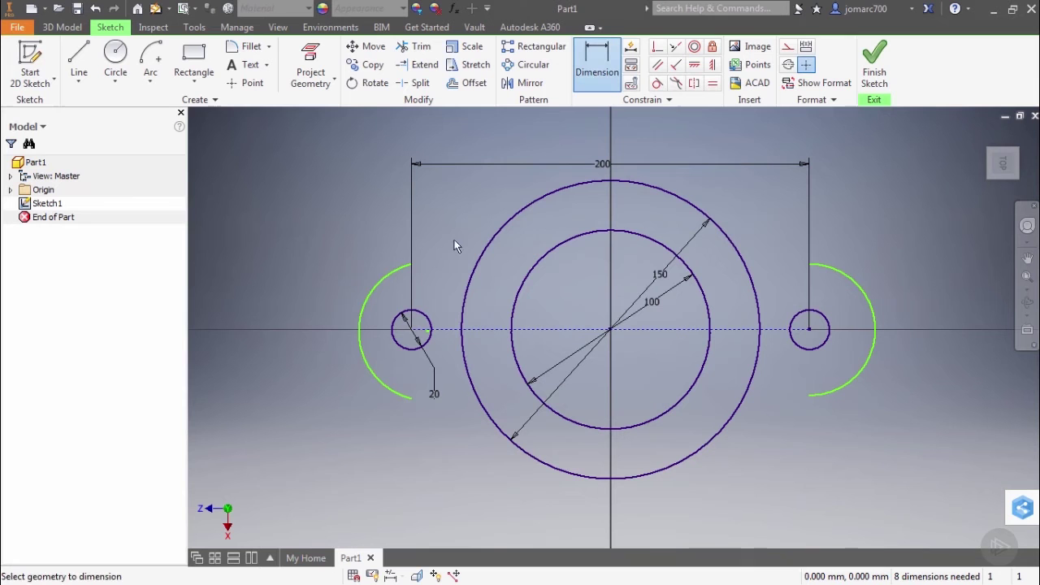
click(378, 285)
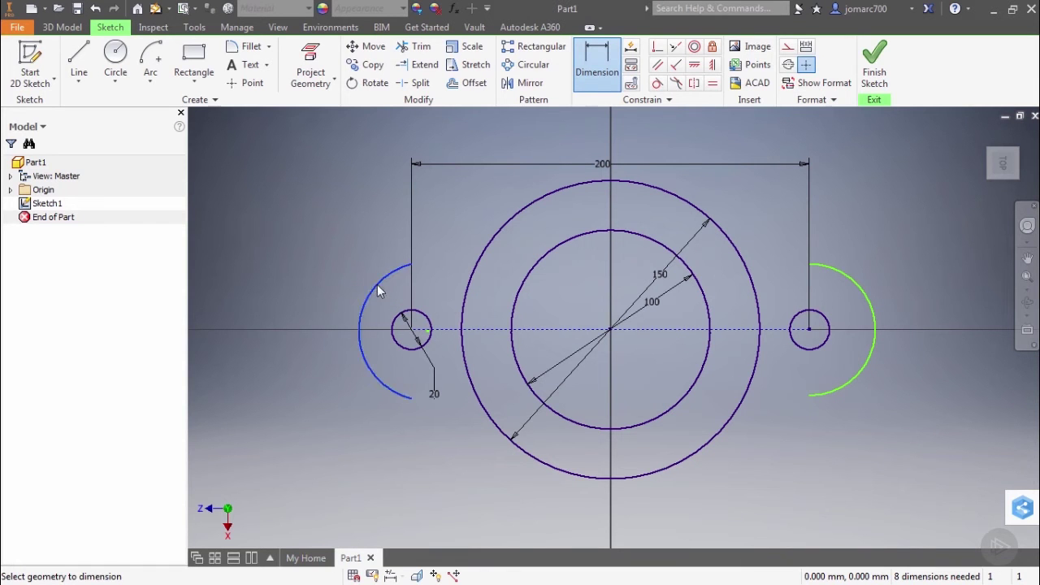
click(311, 259)
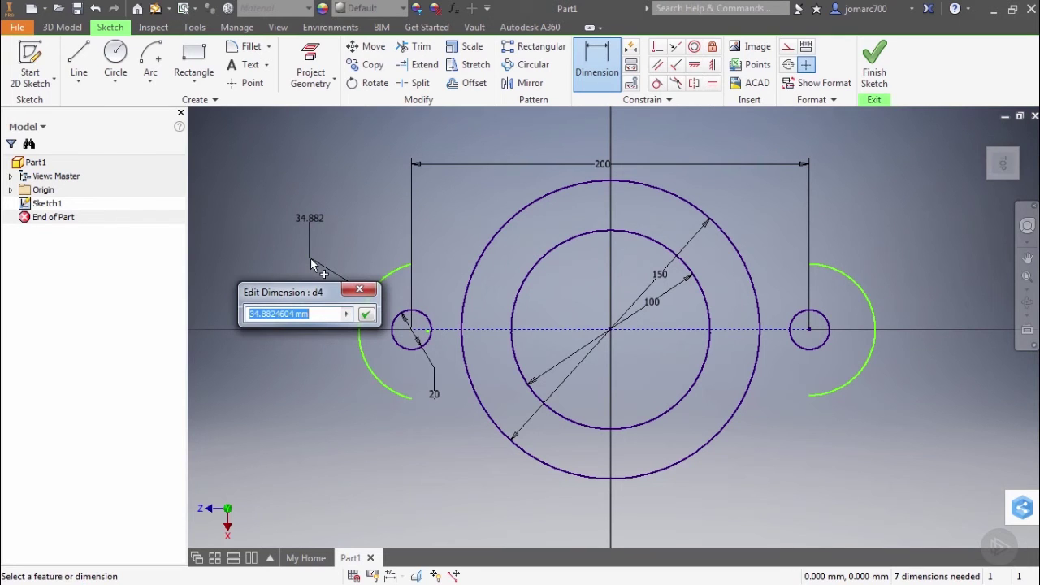
text(30)
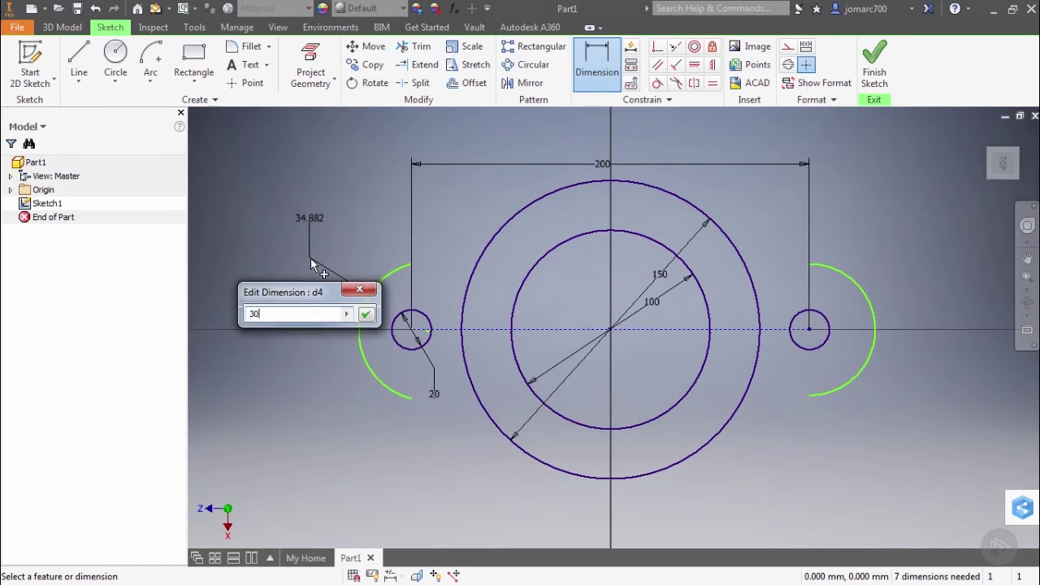
key(Return)
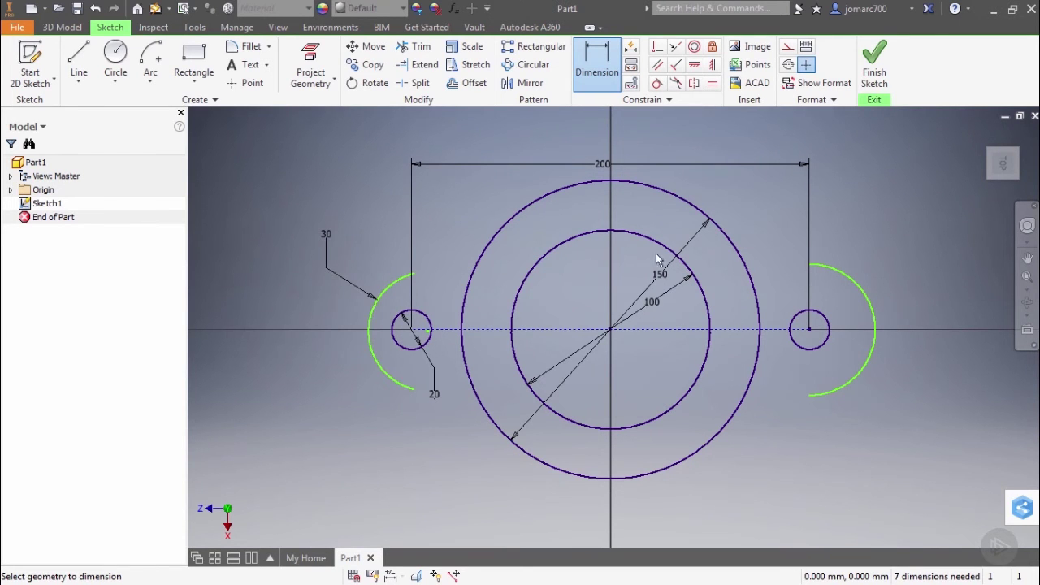
Apply an Equal constraint so the right arc matches the left arc's 30 mm radius.
click(712, 86)
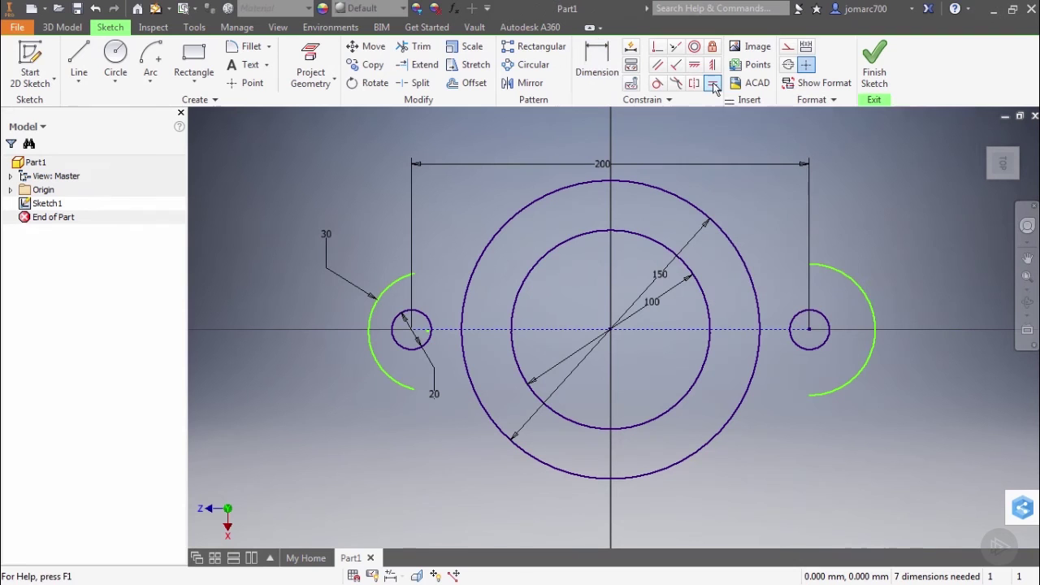
click(396, 290)
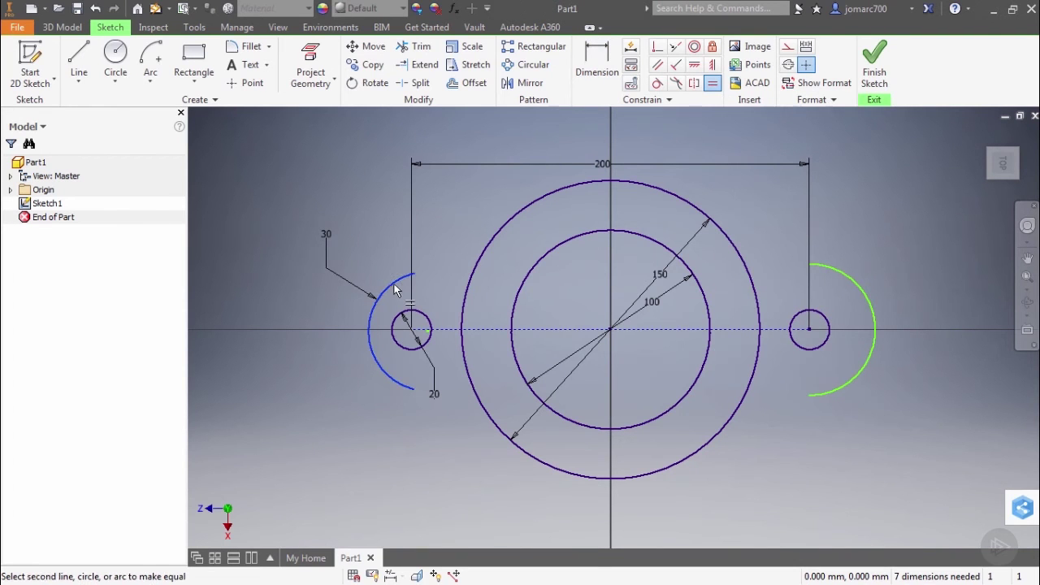
click(875, 315)
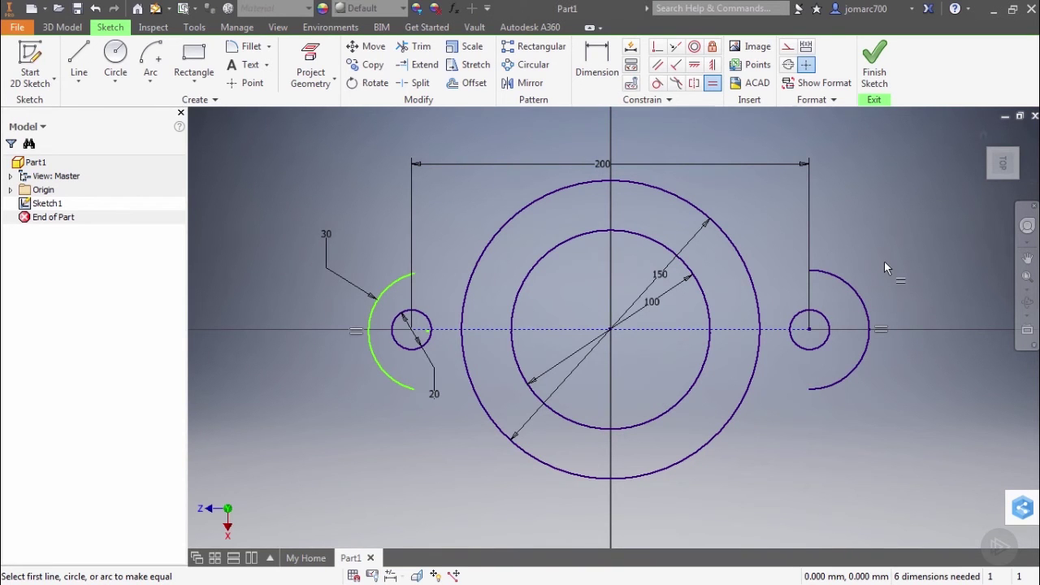
key(Escape)
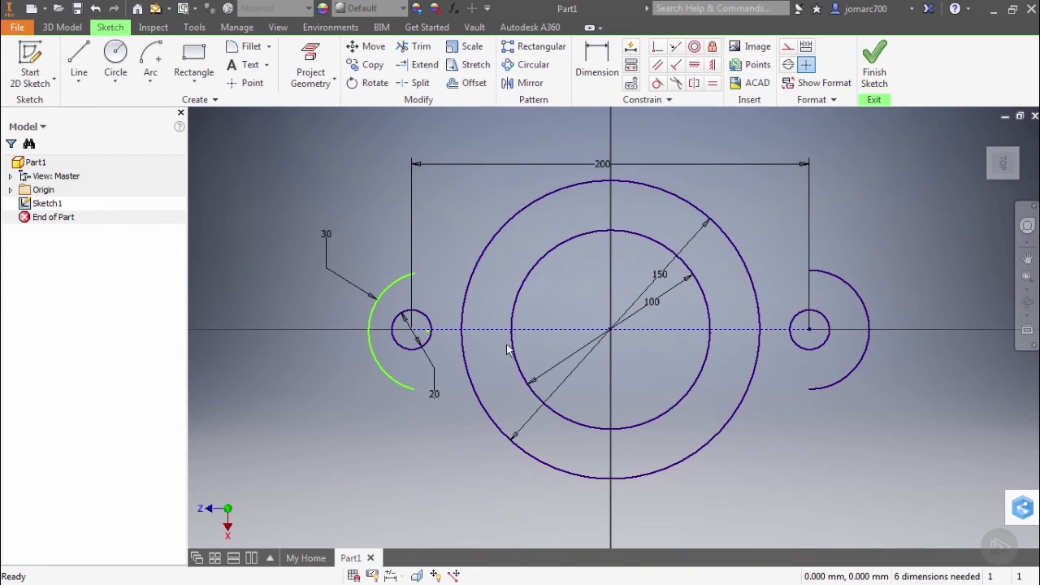
Draw upper and lower lines from the left arc's endpoints to the 150 mm outer circle.
click(82, 63)
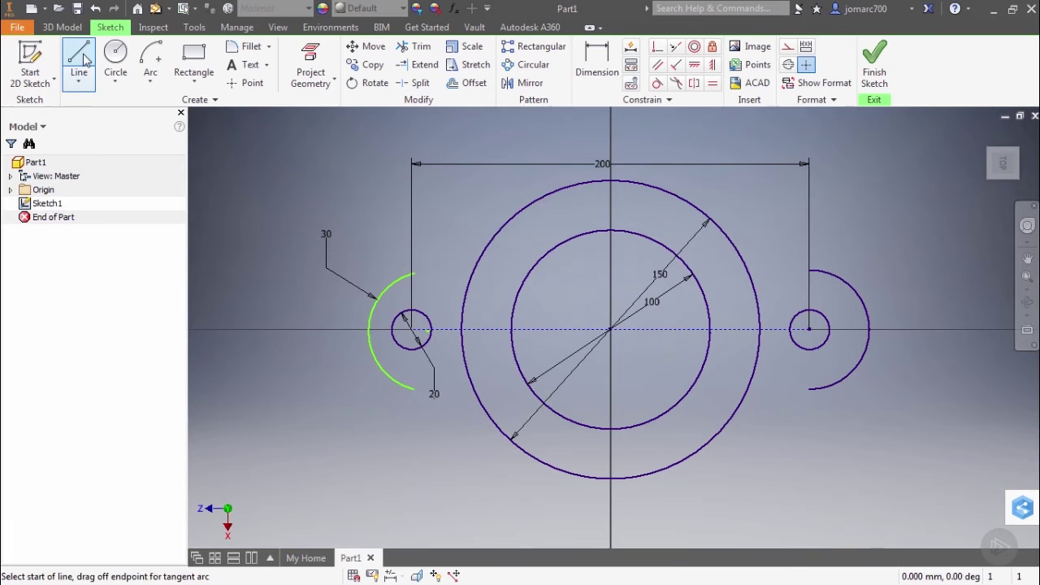
click(415, 274)
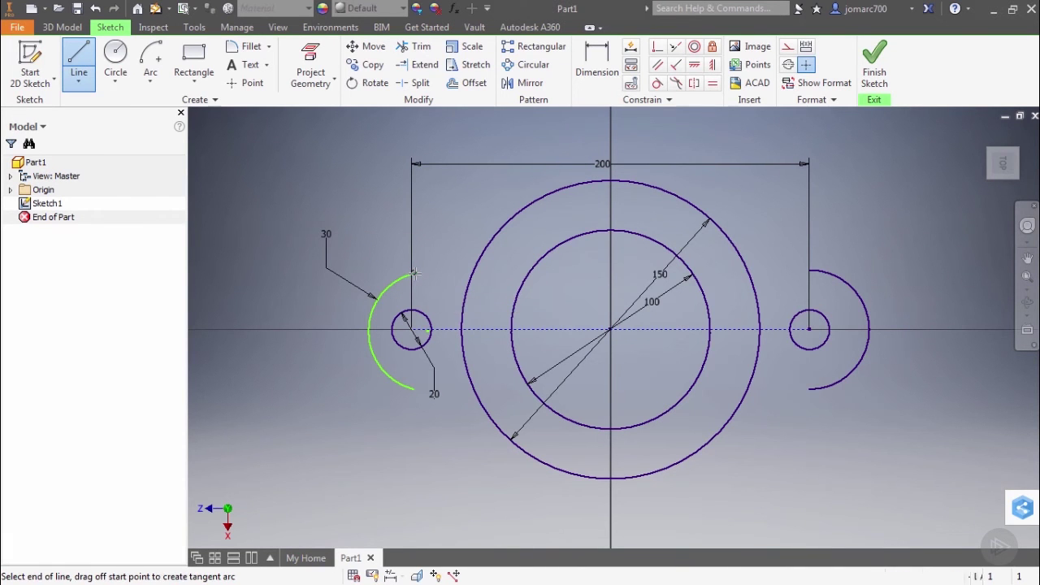
click(535, 198)
key(Escape)
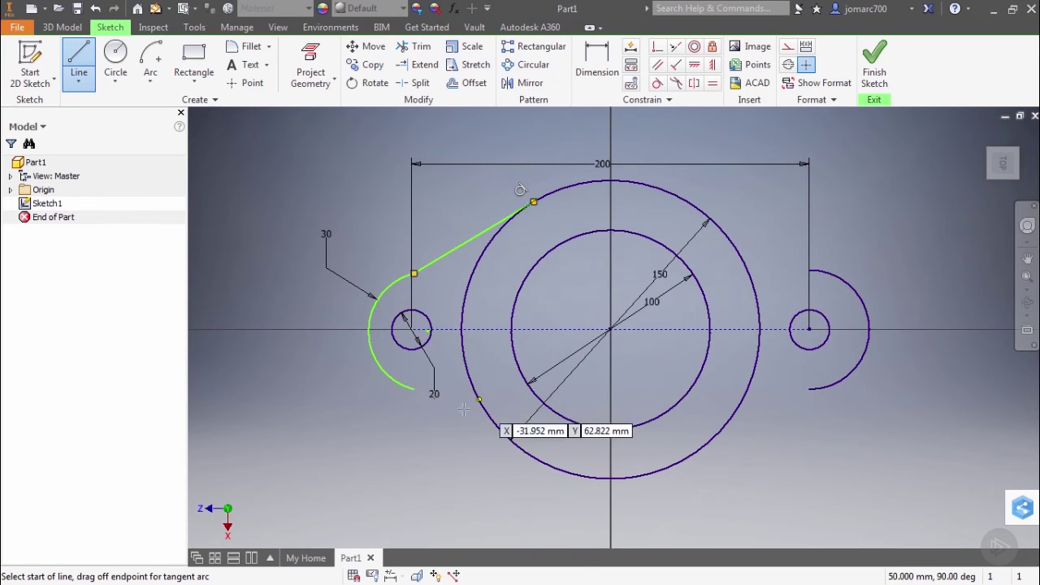
click(414, 391)
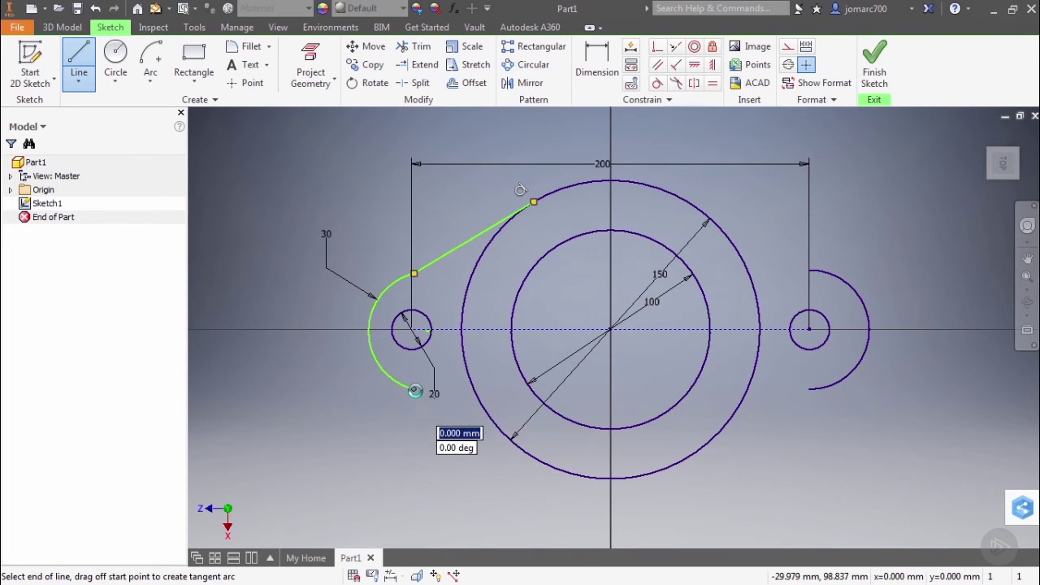
click(543, 464)
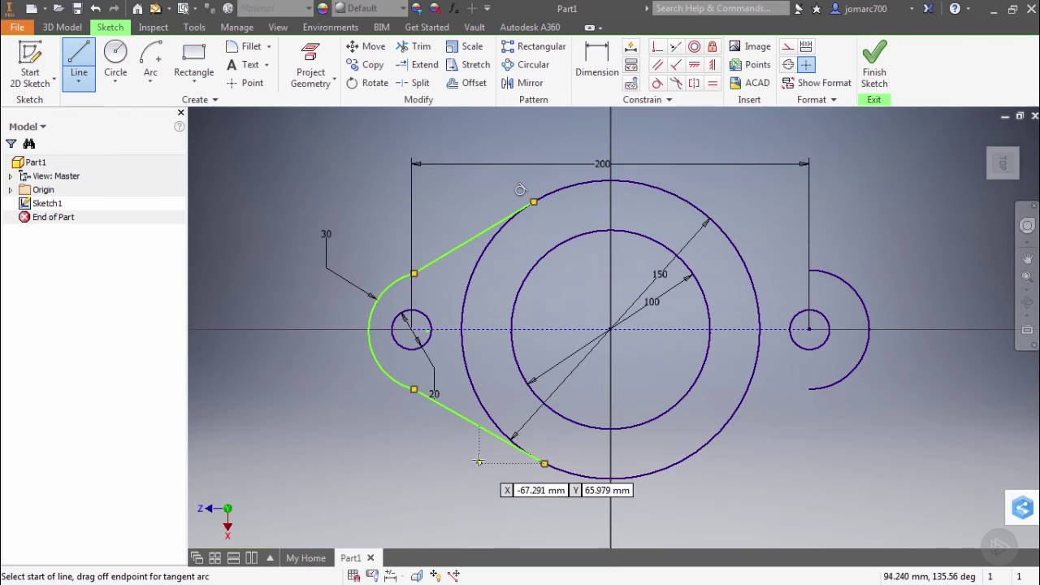
Draw lower and upper lines from the right arc's endpoints to the outer circle.
click(810, 390)
double_click(702, 447)
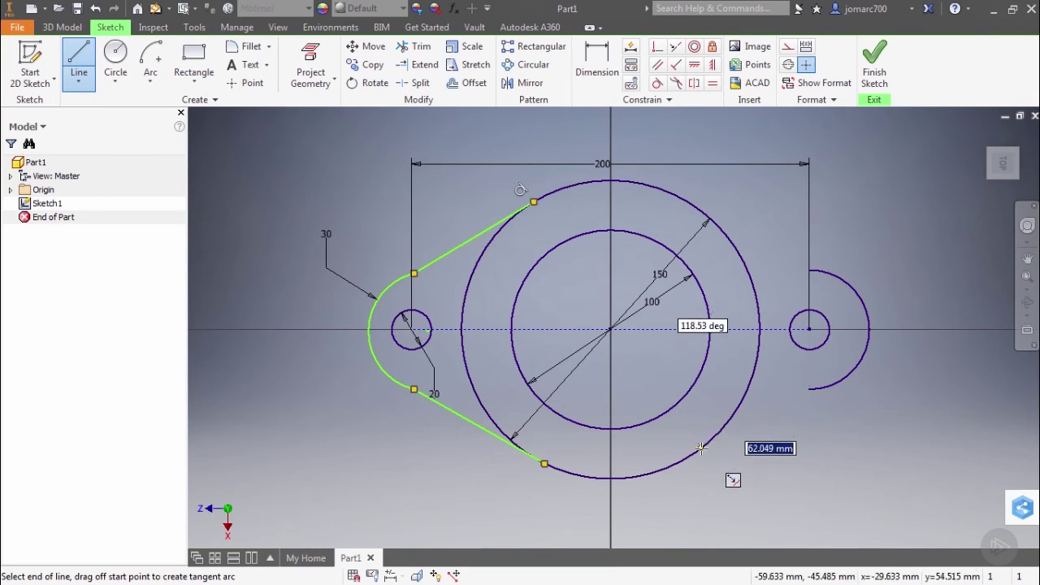
click(810, 270)
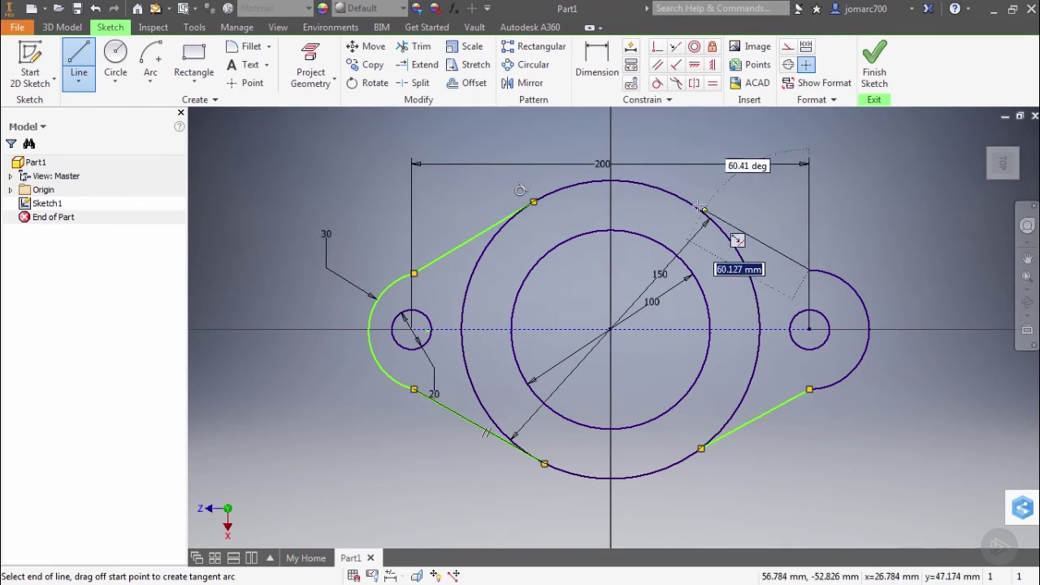
double_click(693, 205)
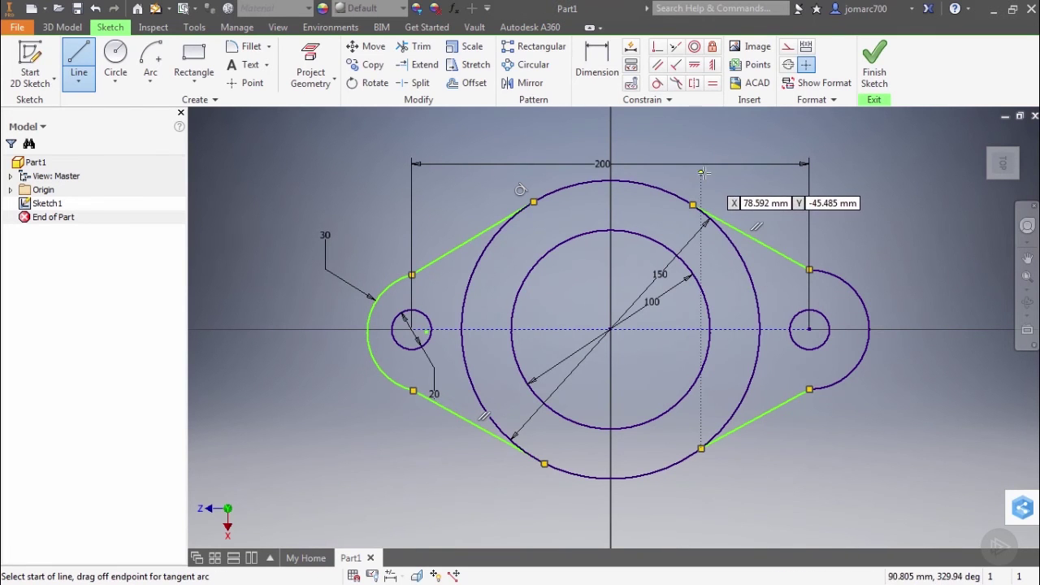
key(Escape)
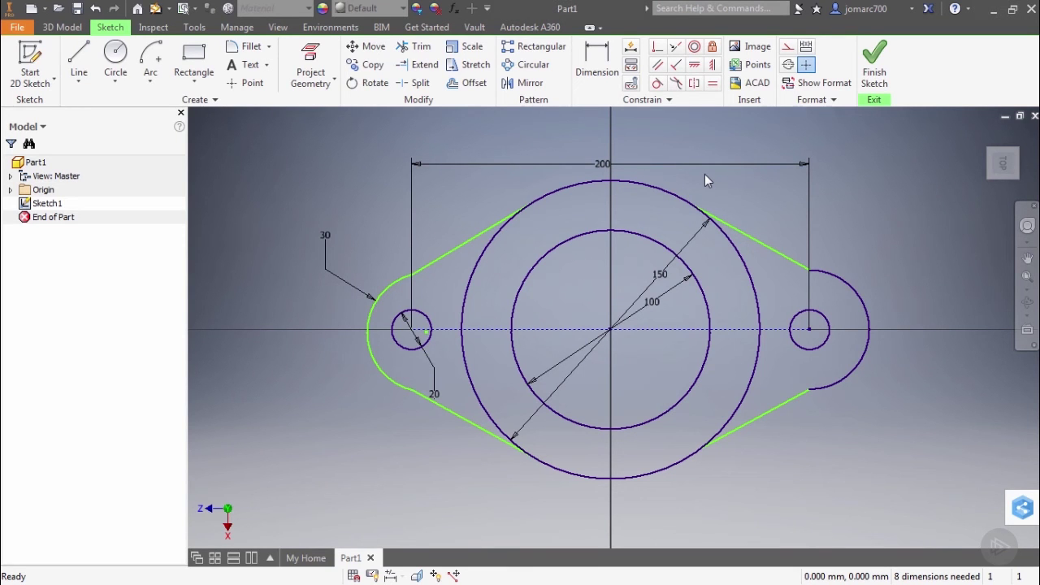
Toggle constraint display with F8/F9, ending with all constraint symbols shown.
key(F8)
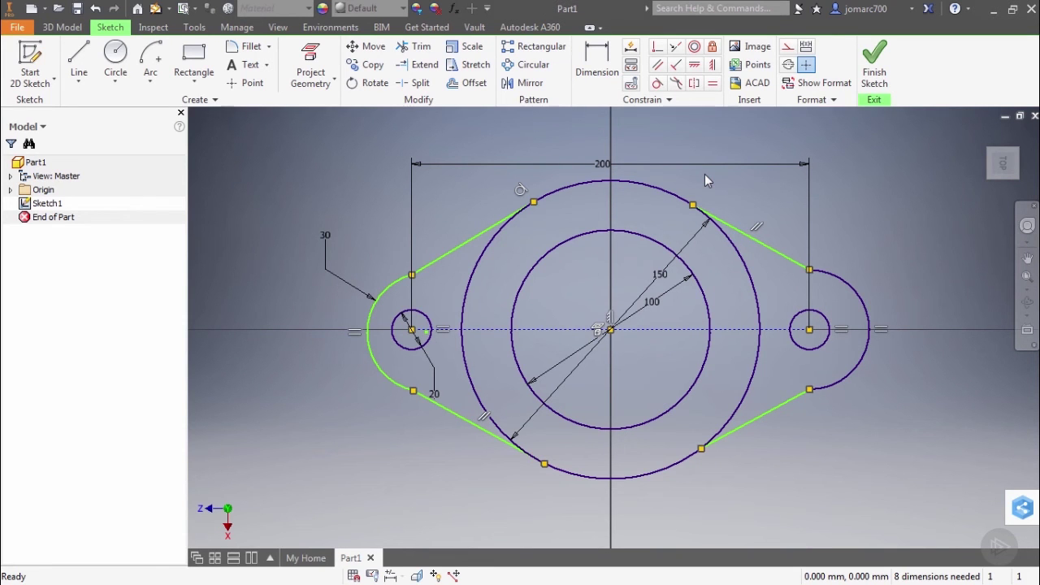
key(F9)
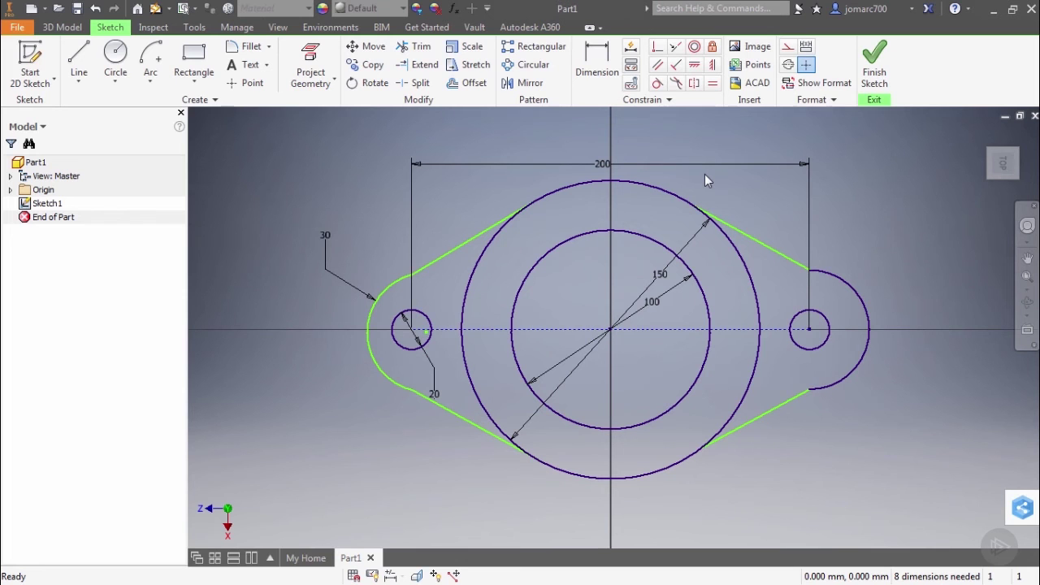
key(F8)
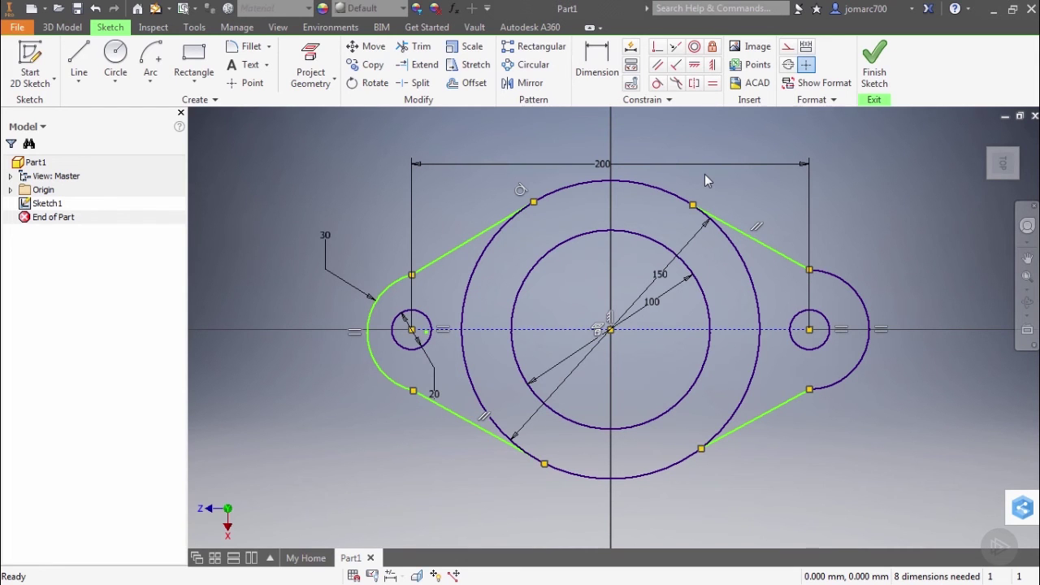
key(F9)
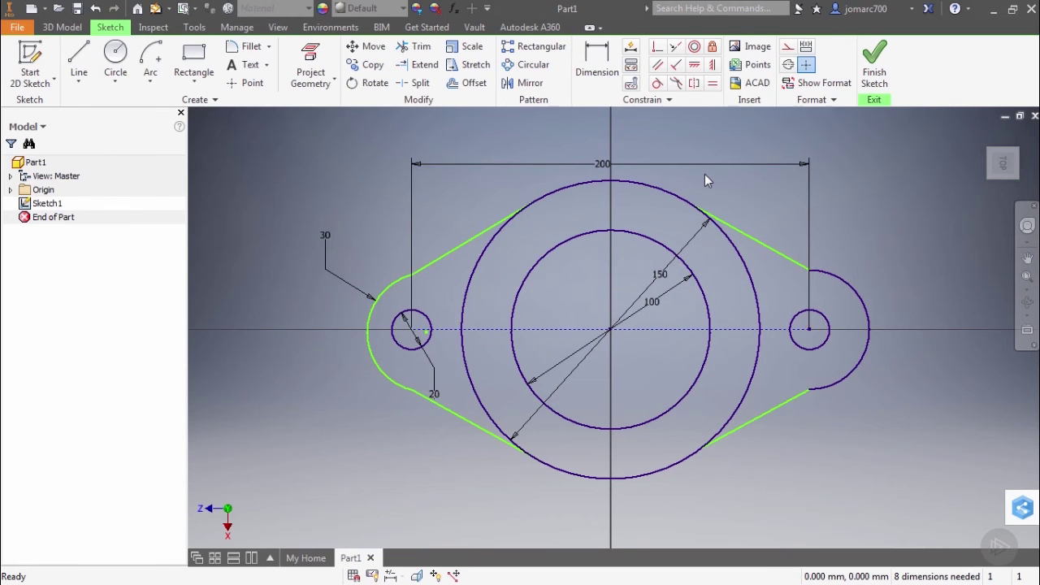
key(F8)
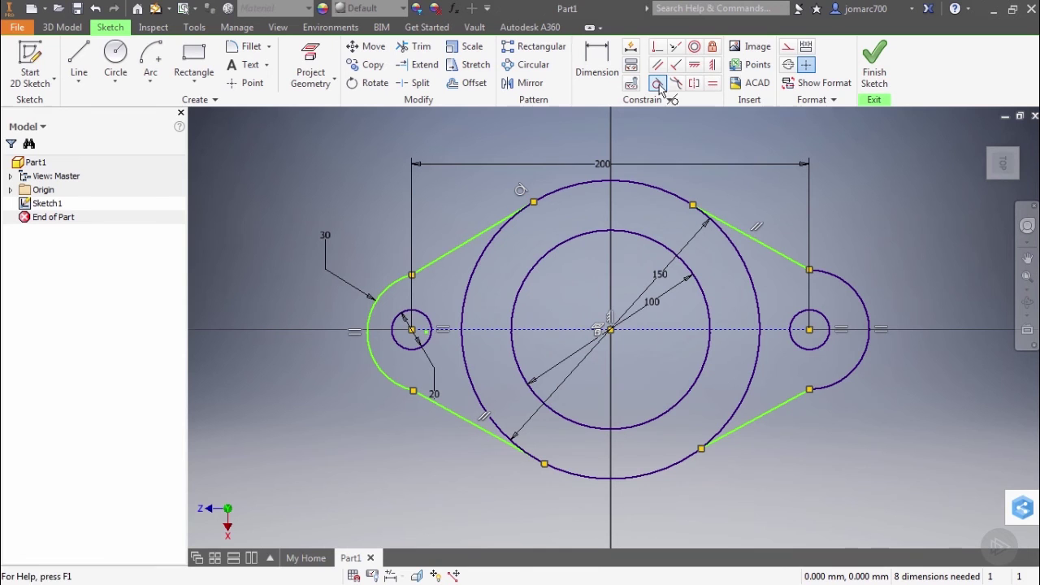
Make the upper-right, lower-right and lower-left lines tangent to the outer circle.
click(659, 85)
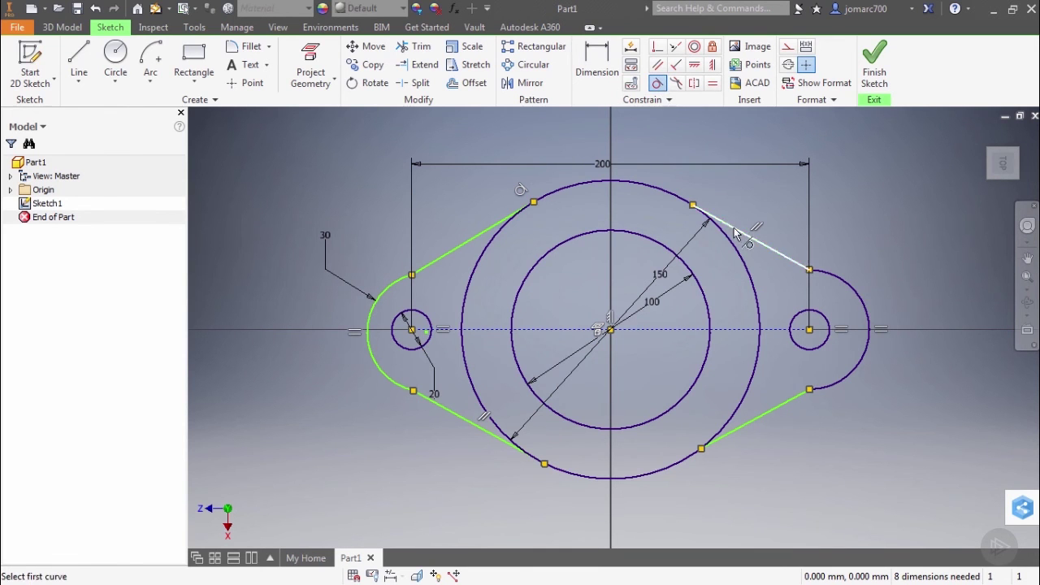
click(739, 231)
click(665, 195)
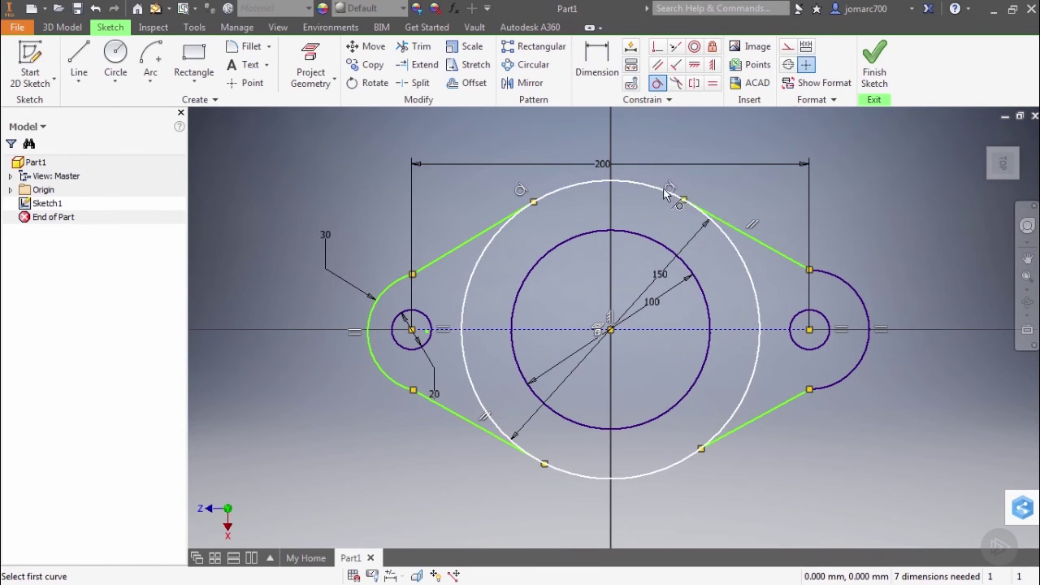
click(689, 461)
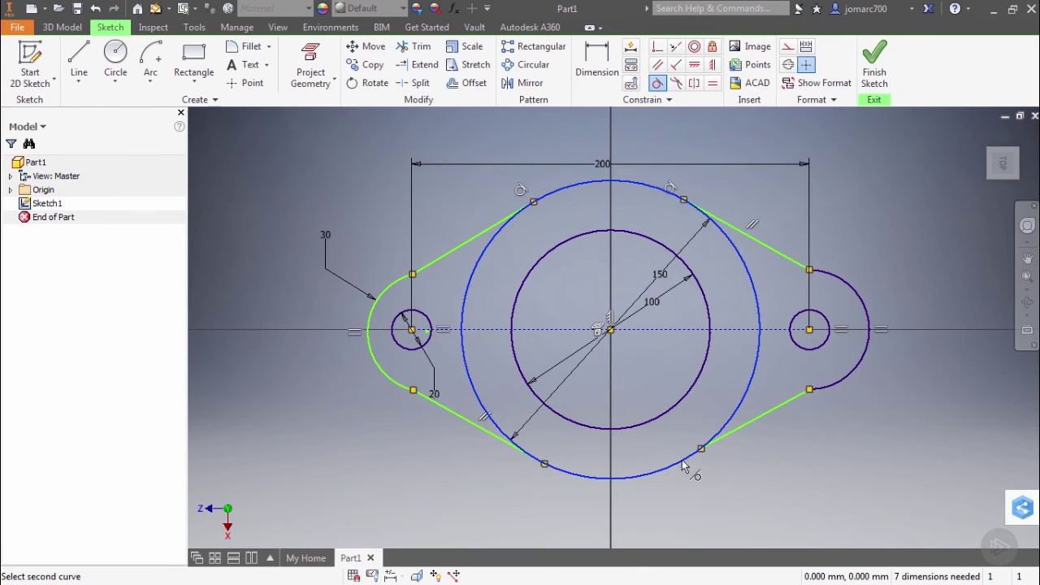
click(746, 431)
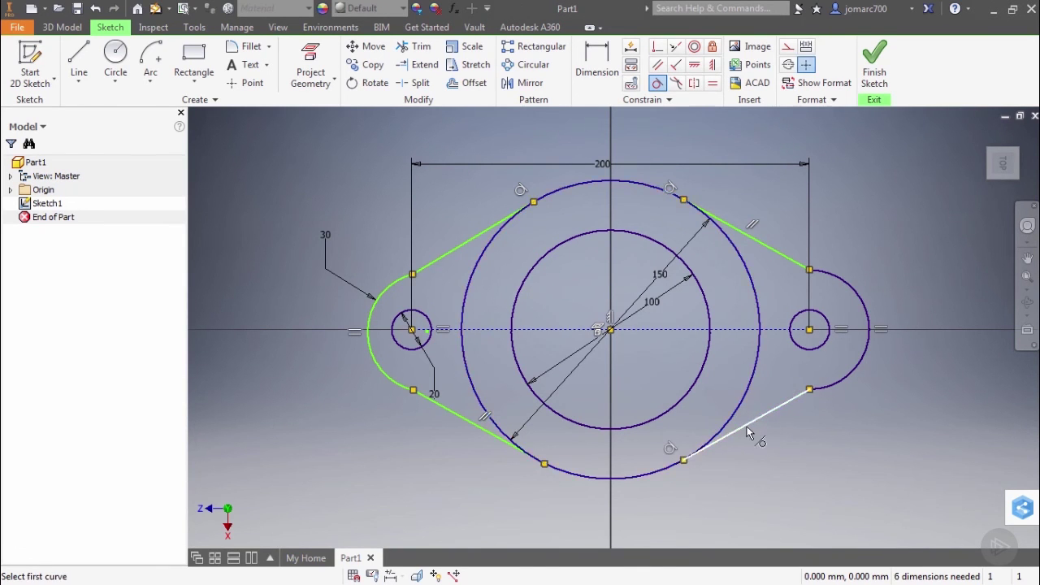
click(490, 435)
click(590, 476)
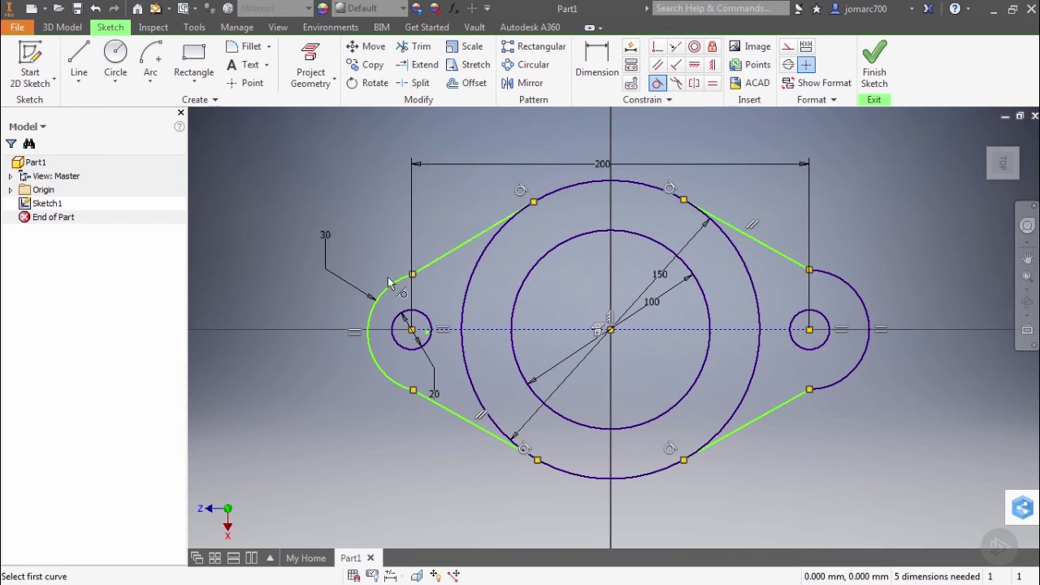
Make the two left lines tangent to the left arc and the two right lines tangent to the right arc.
click(439, 268)
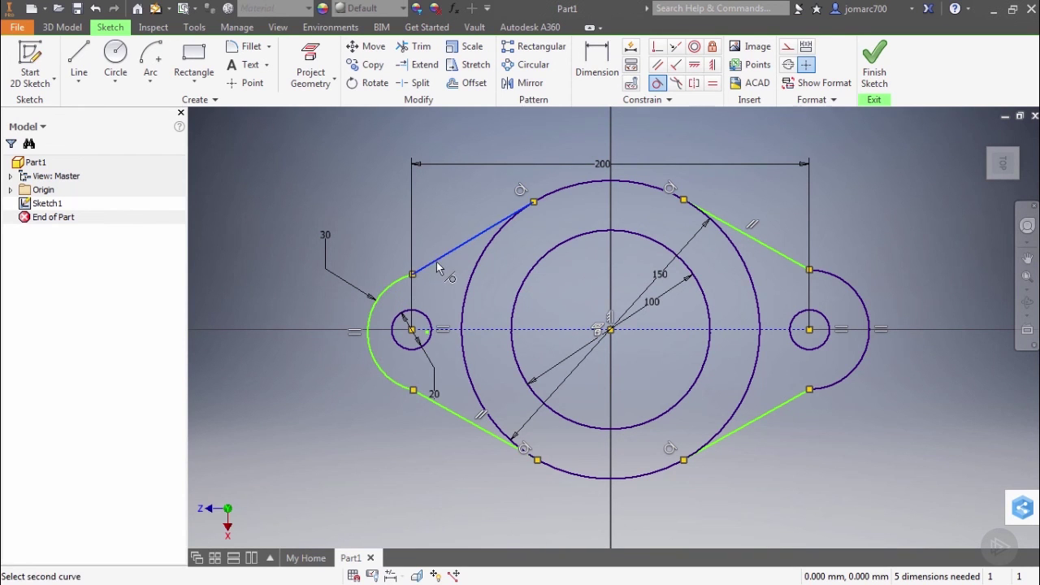
click(394, 289)
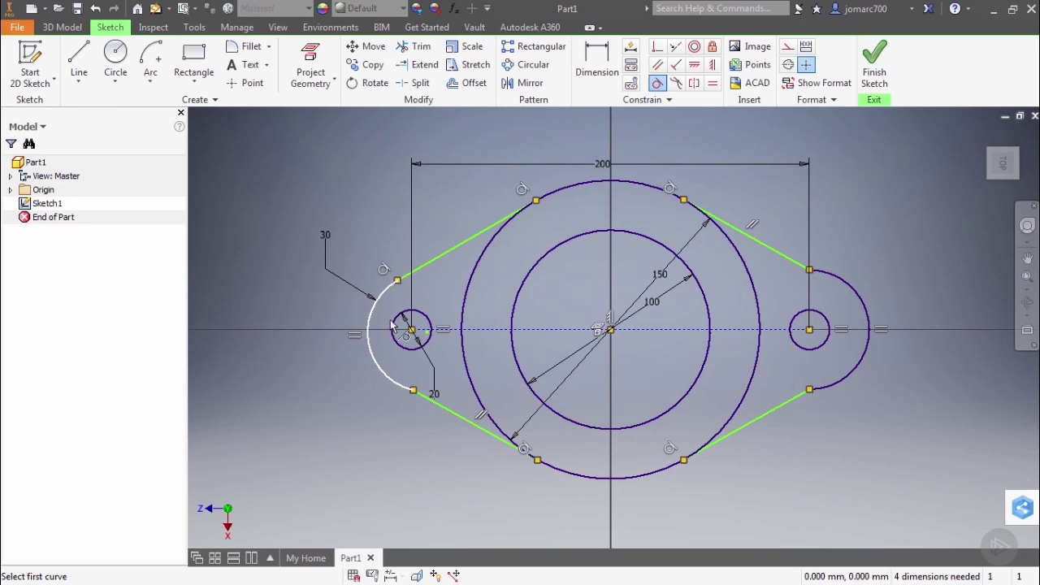
click(396, 382)
click(452, 417)
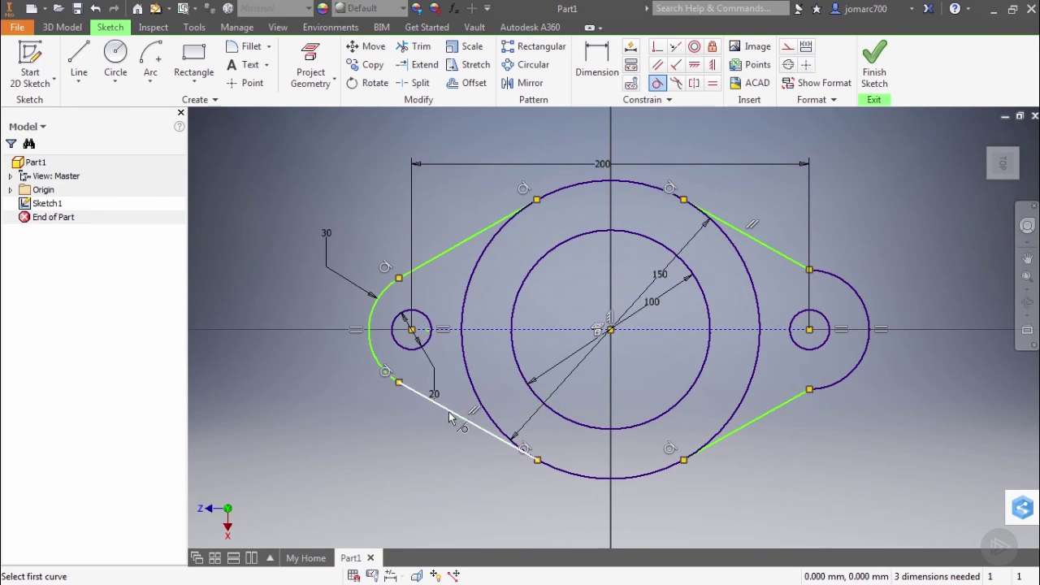
click(786, 401)
click(847, 387)
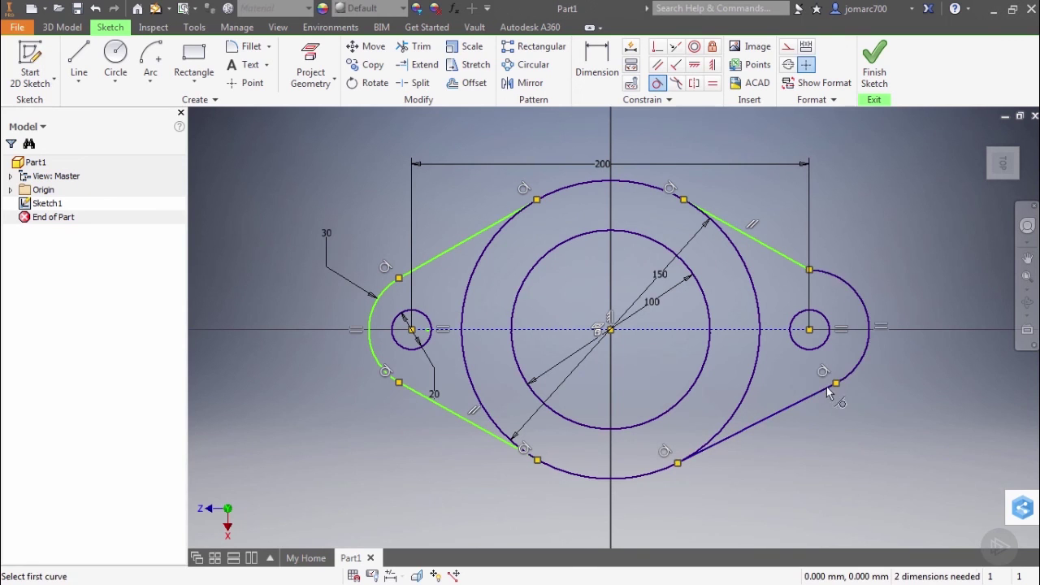
click(845, 286)
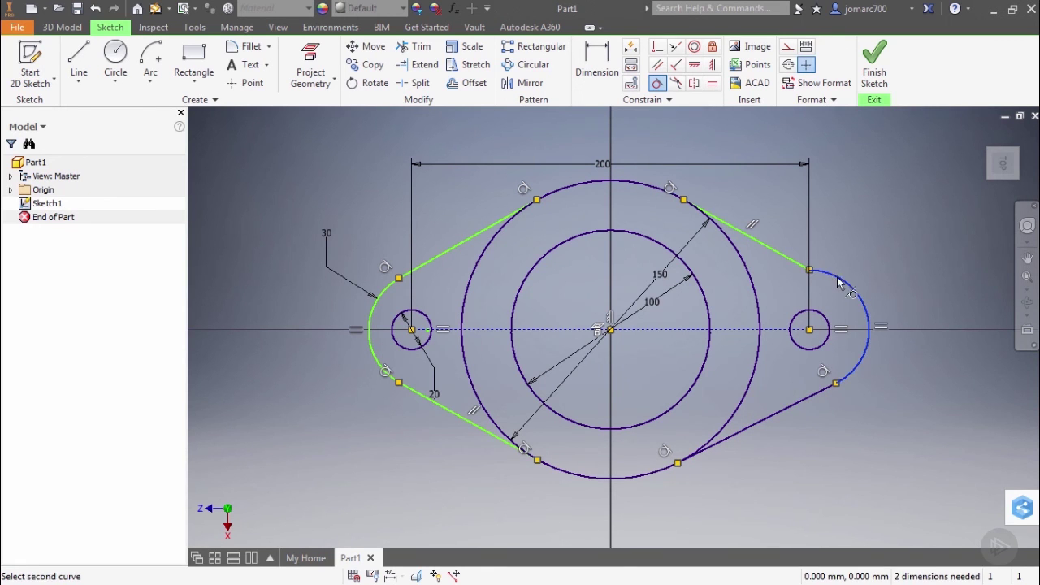
click(782, 262)
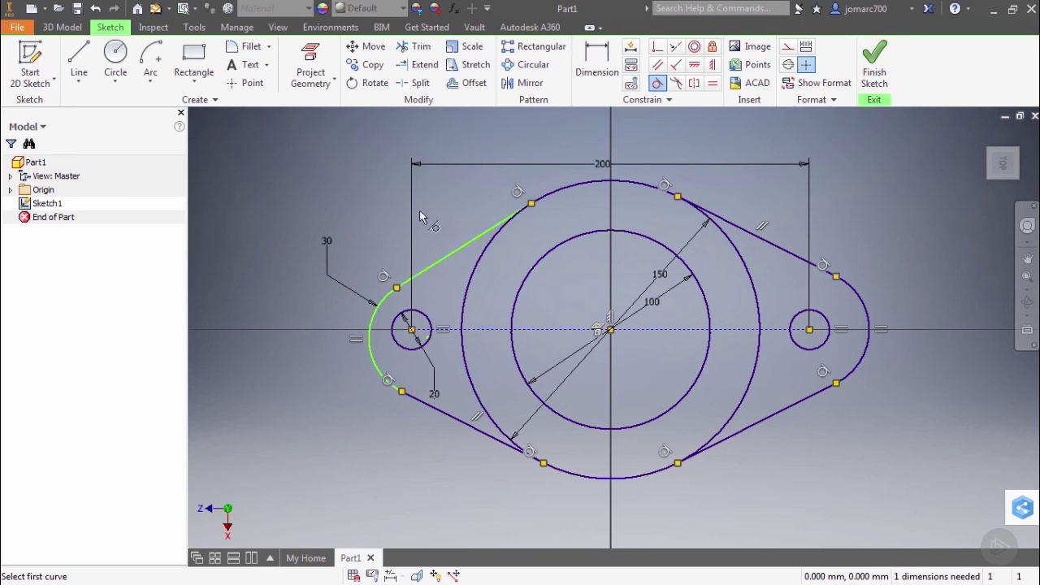
drag(437, 263, 417, 231)
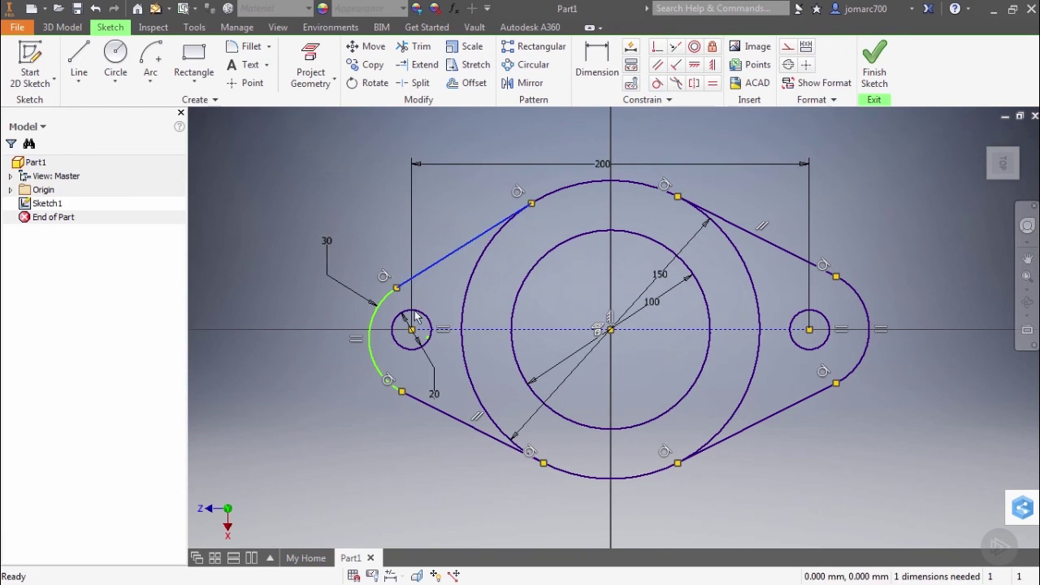
click(440, 226)
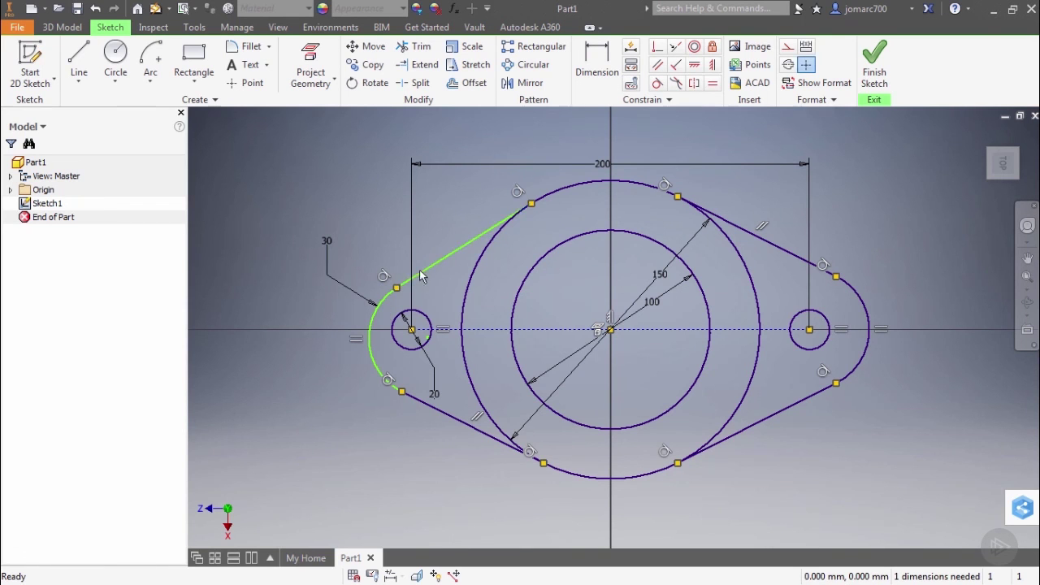
Make the left arc concentric with the small left hole, then finish the fully constrained sketch.
click(695, 49)
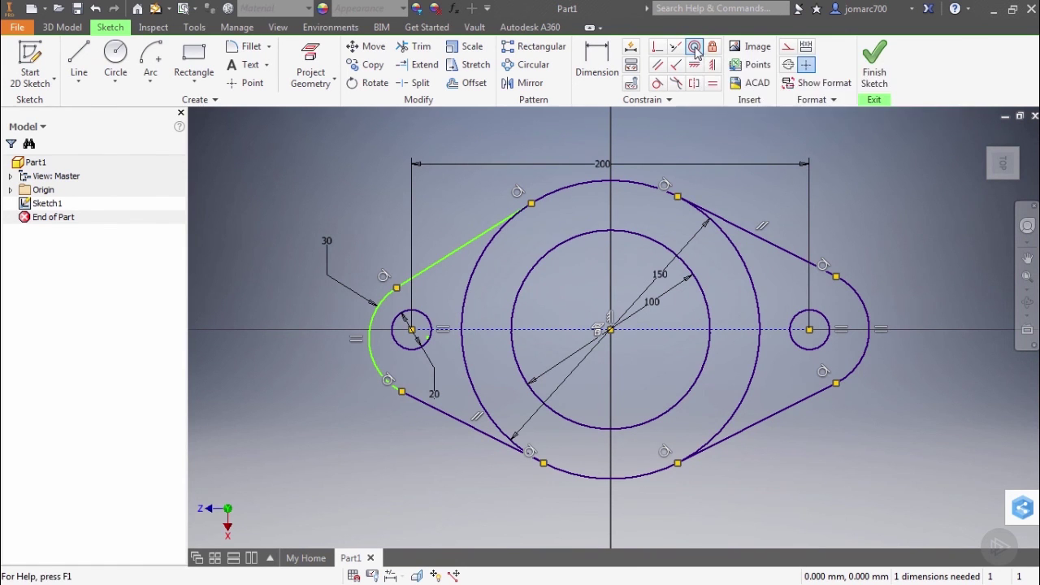
click(373, 321)
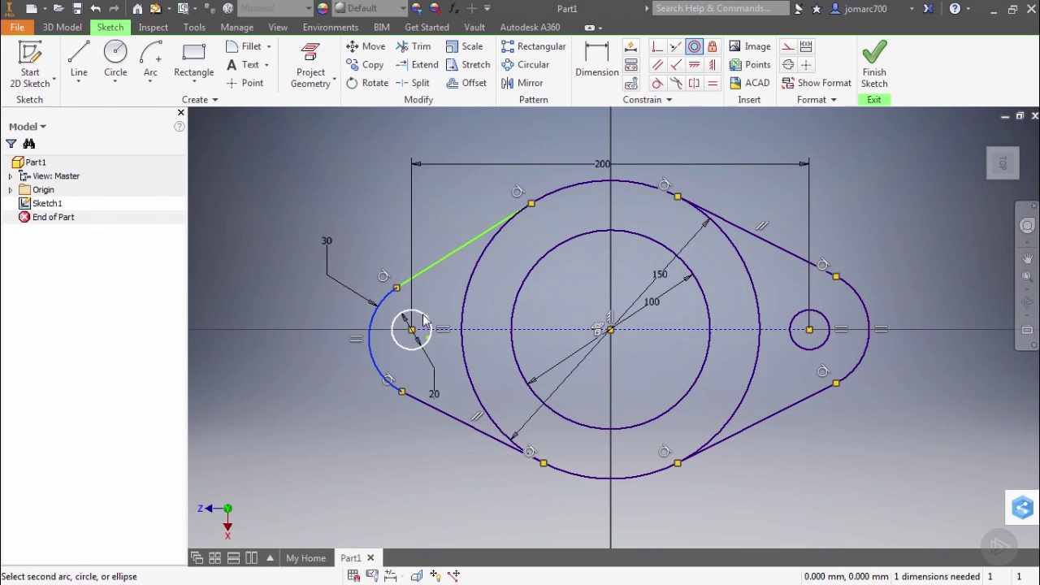
click(394, 326)
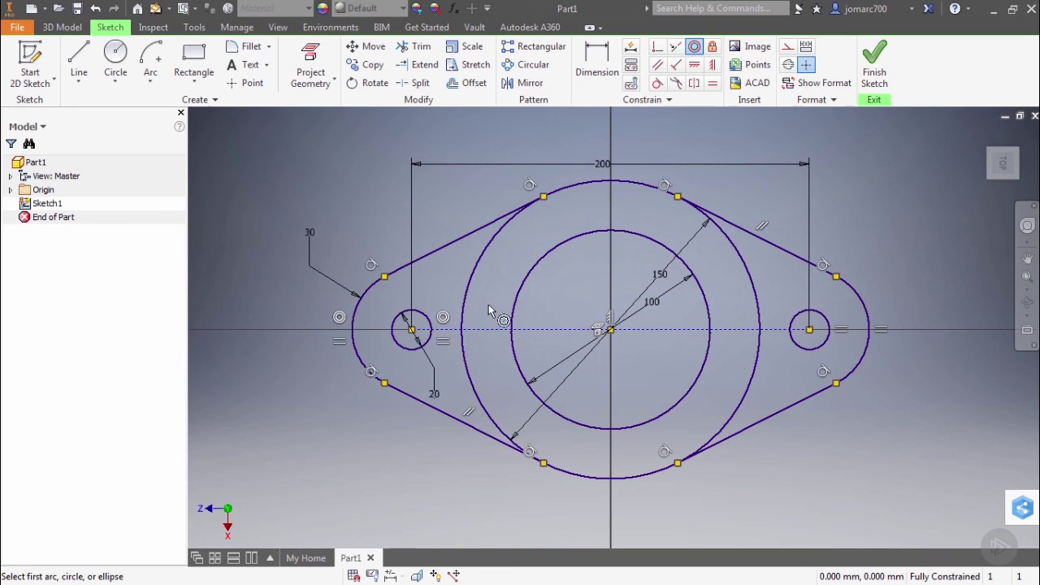
key(Escape)
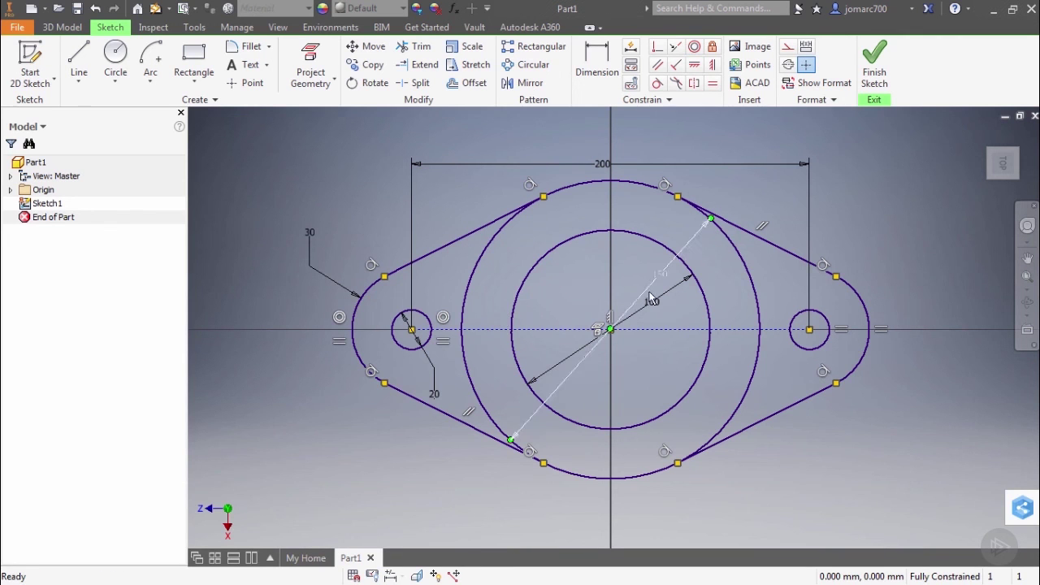
click(875, 81)
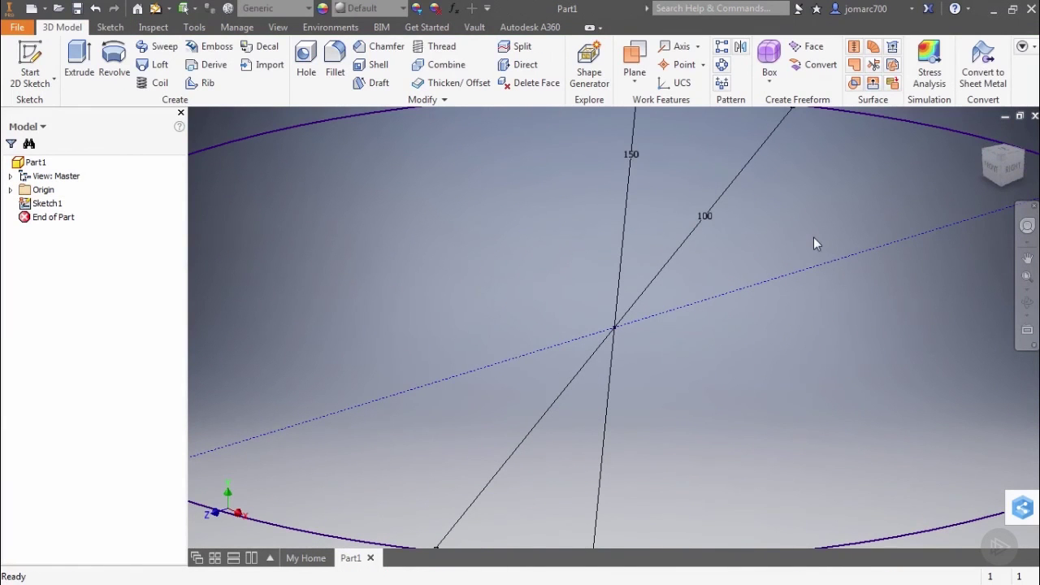